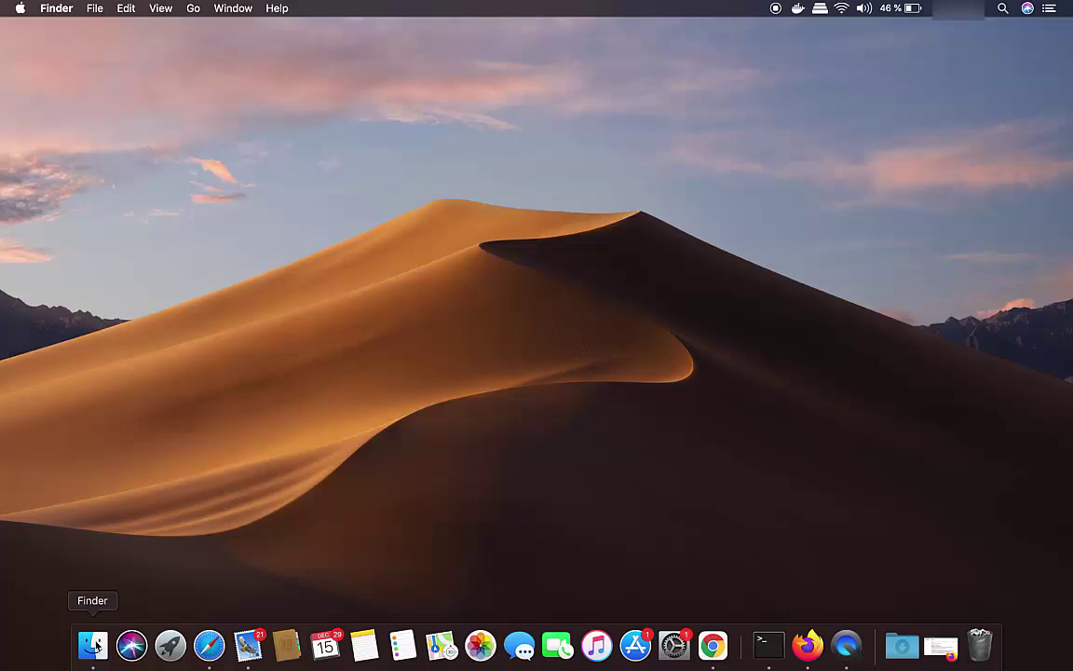
Open a Finder window on the Applications folder and select Google Chrome
click(95, 644)
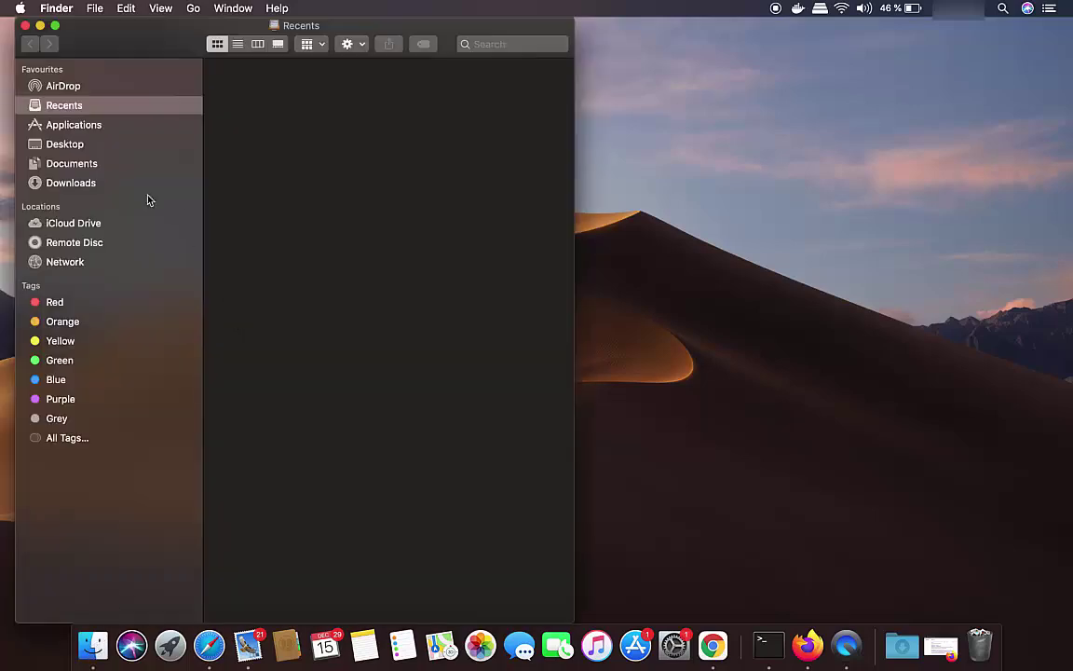
click(89, 130)
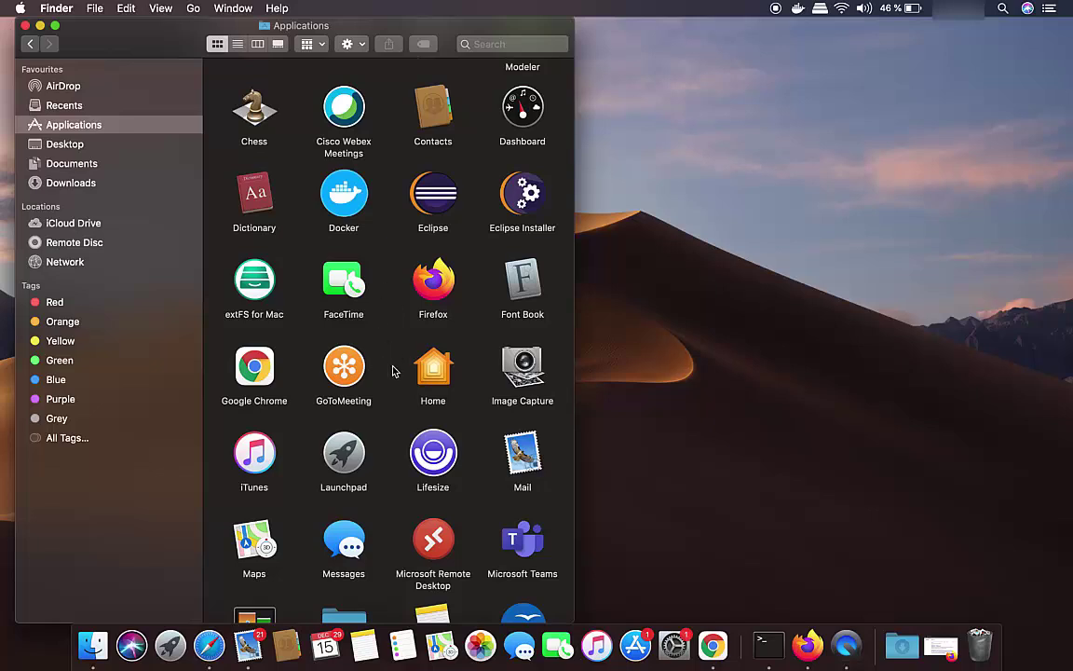
click(249, 375)
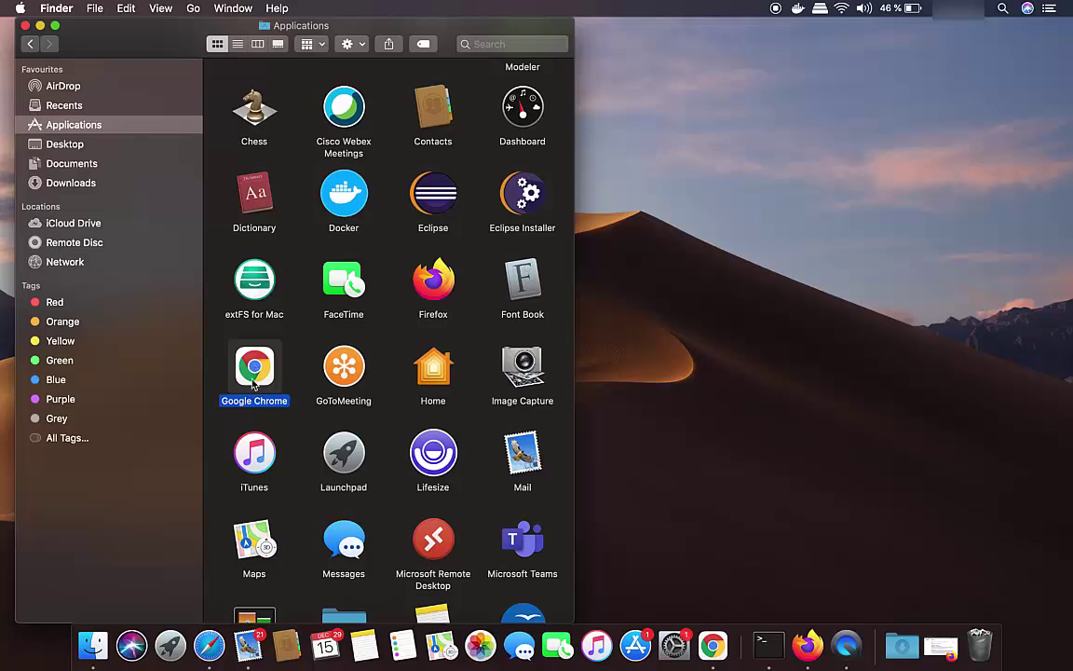
double_click(260, 379)
Move Google Chrome from Applications to the Trash and view the Trash
right_click(257, 377)
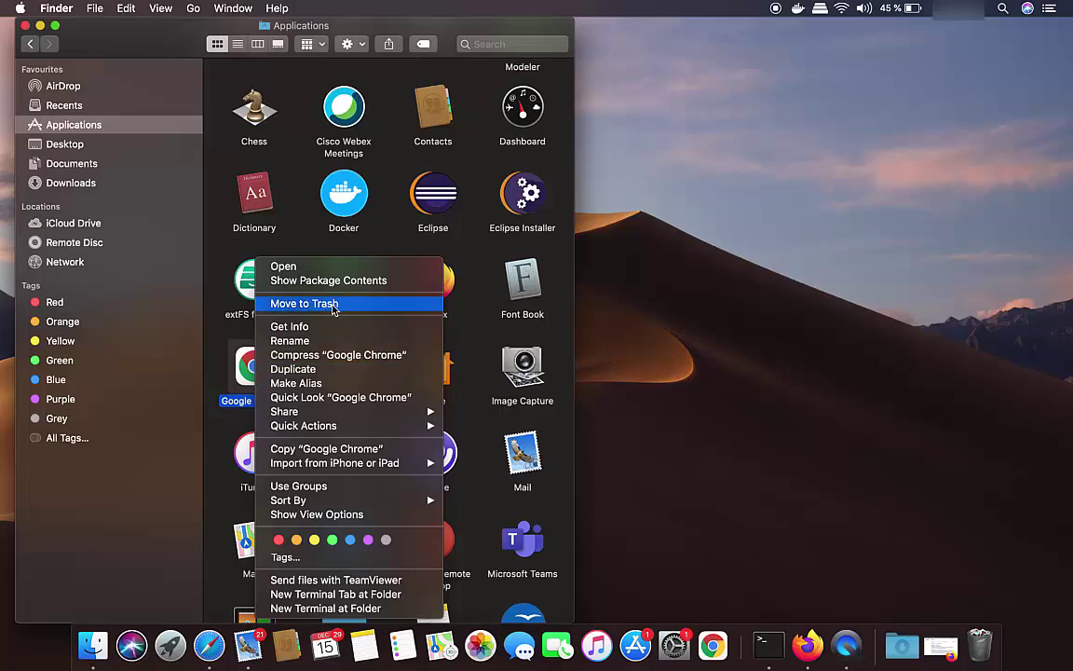
click(333, 307)
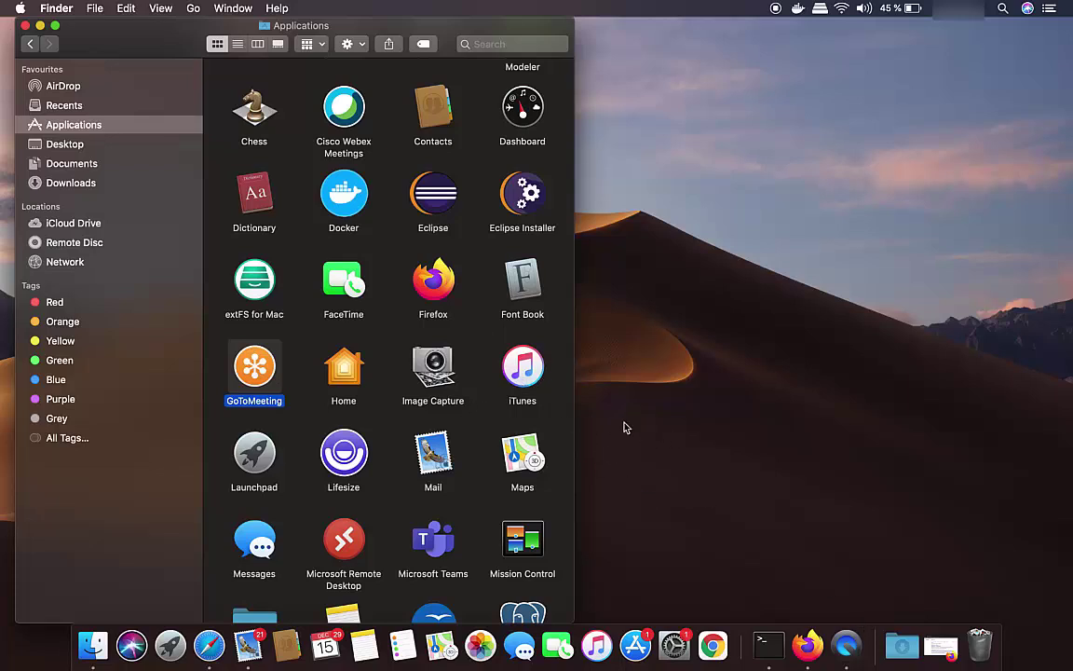
click(651, 172)
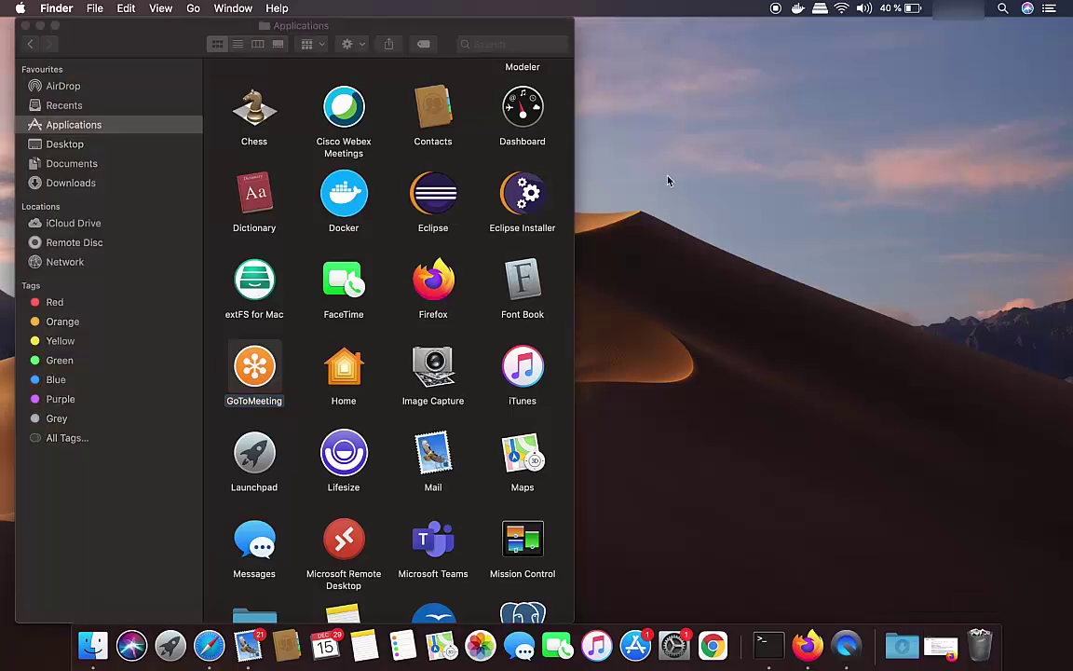
click(980, 643)
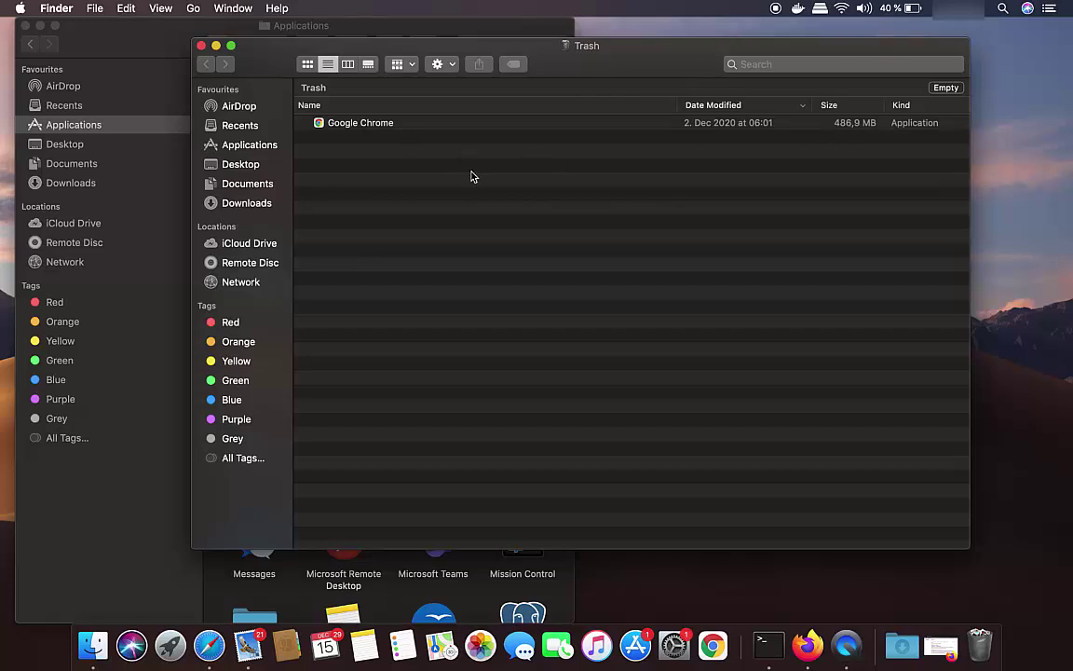
Put Google Chrome back from the Trash into Applications and close the Trash window
right_click(362, 128)
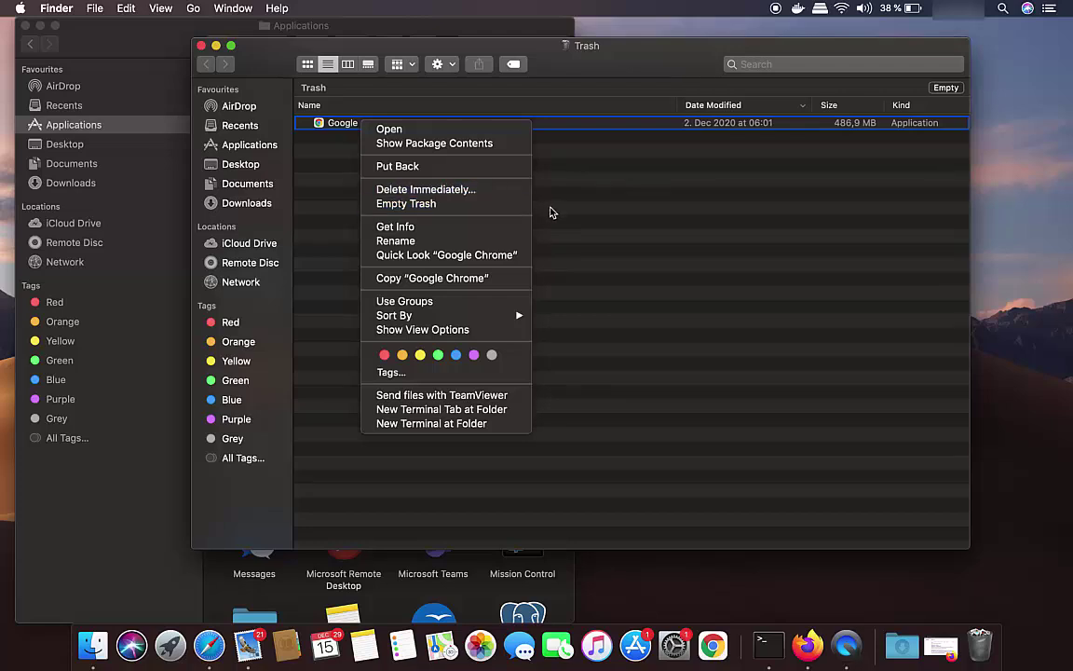
click(550, 213)
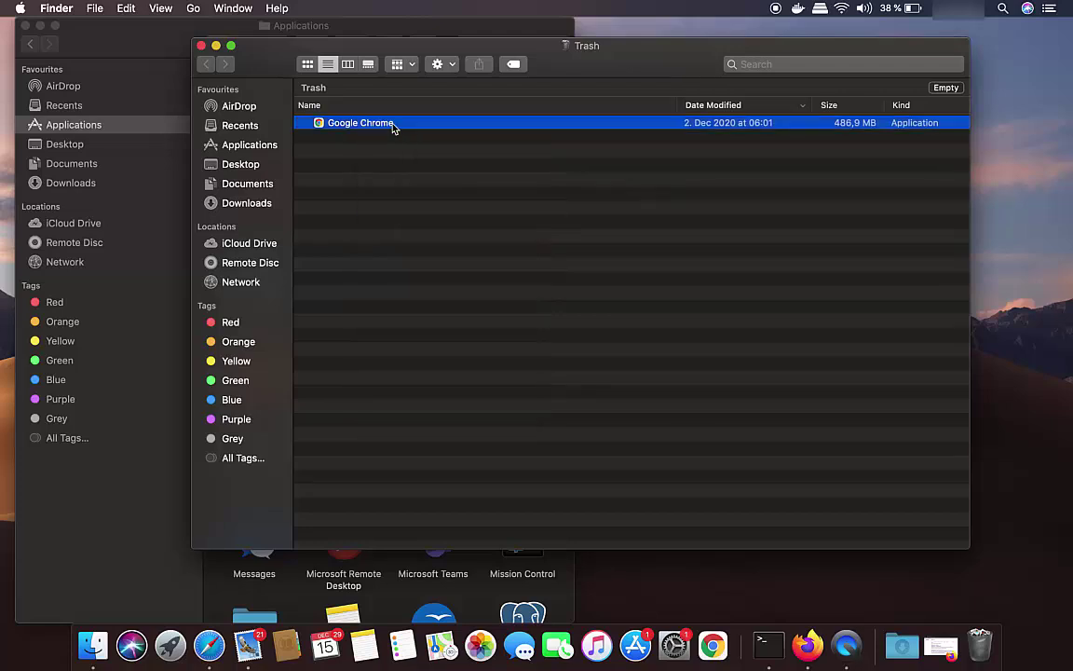
right_click(393, 129)
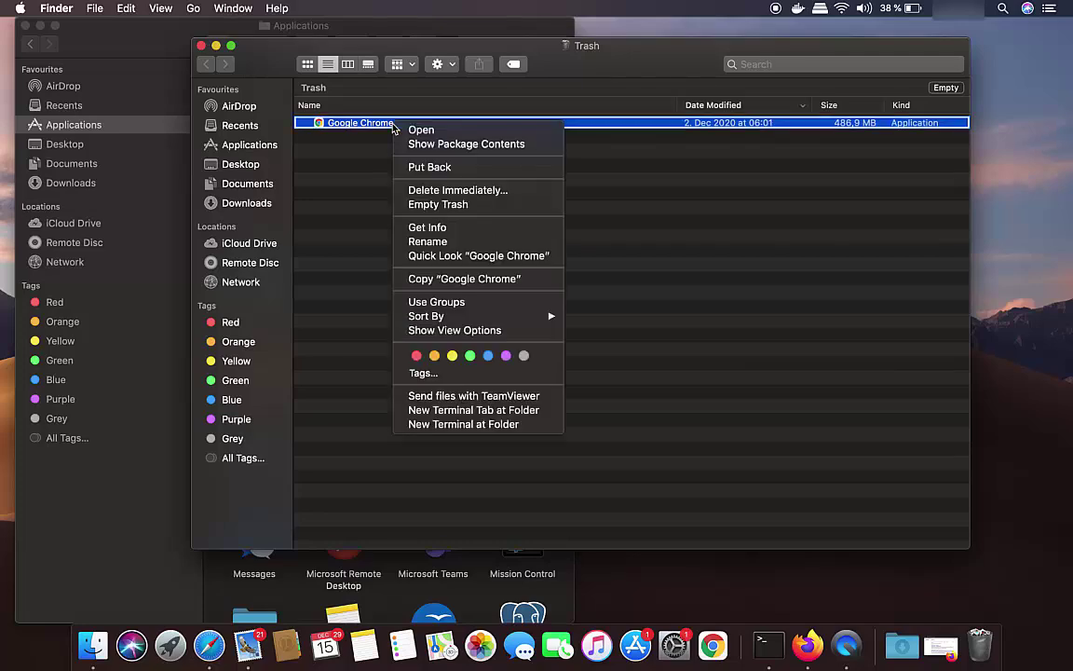
click(421, 170)
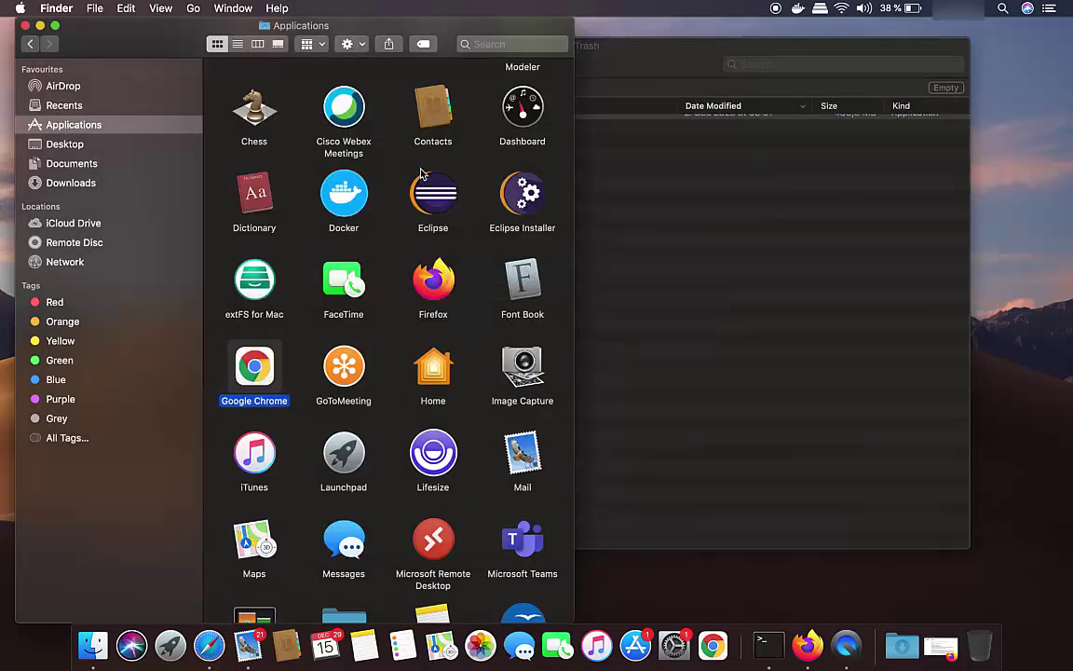
click(703, 352)
key(super+w)
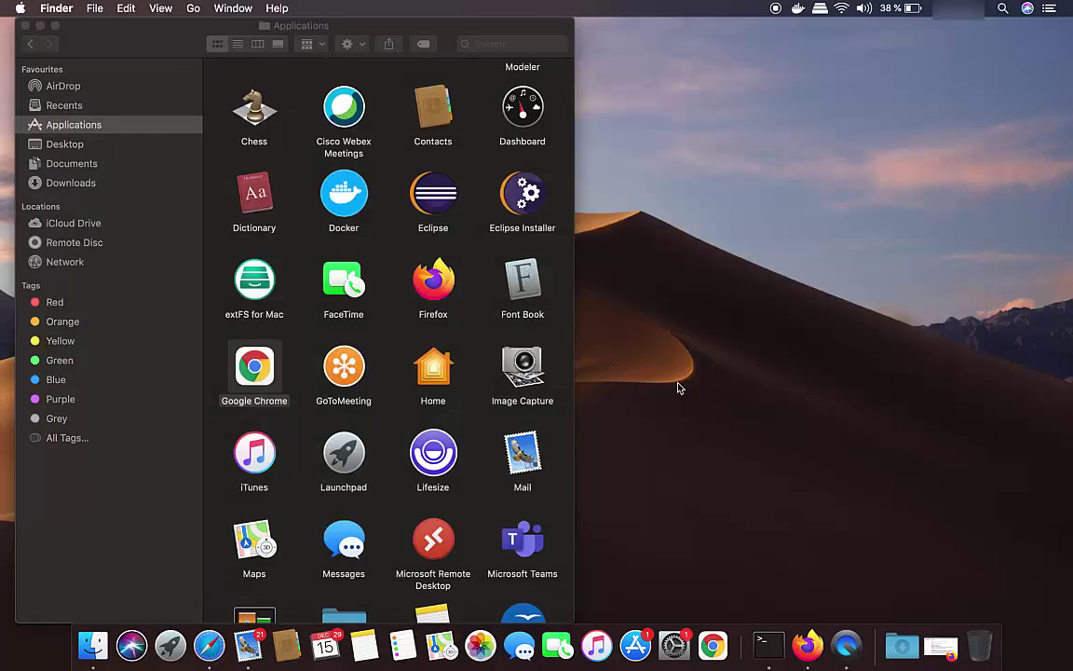
Review Firefox's Google results for 'appcleaner', then minimise the Firefox window
click(806, 641)
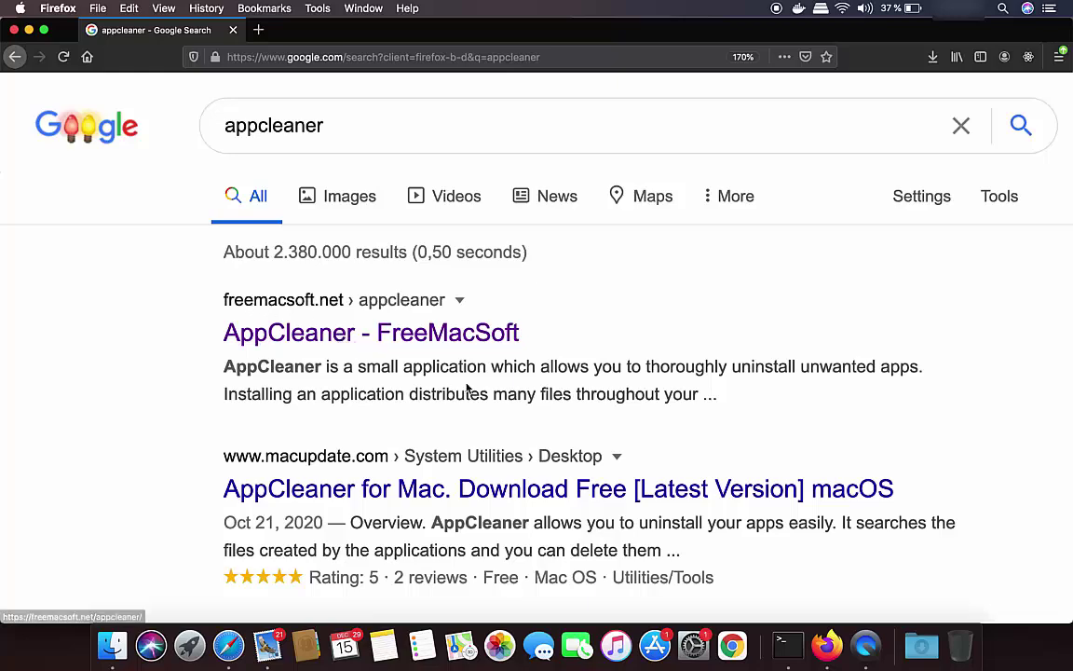
click(29, 31)
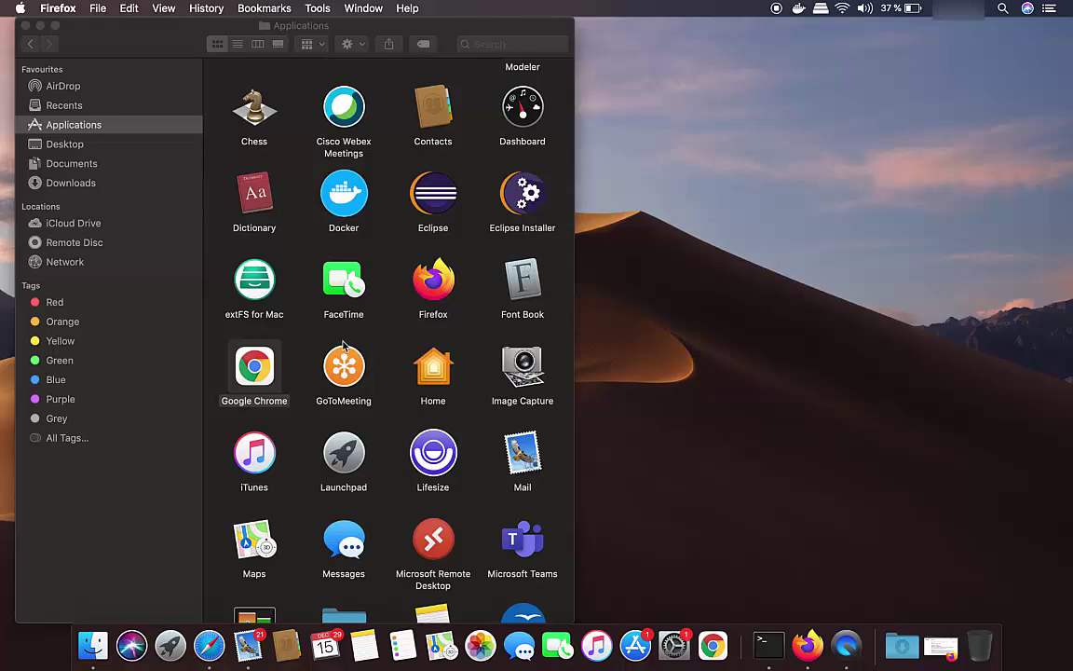
Launch AppCleaner from the Launchpad app grid
scroll(387, 395, down, 3)
scroll(388, 395, down, 8)
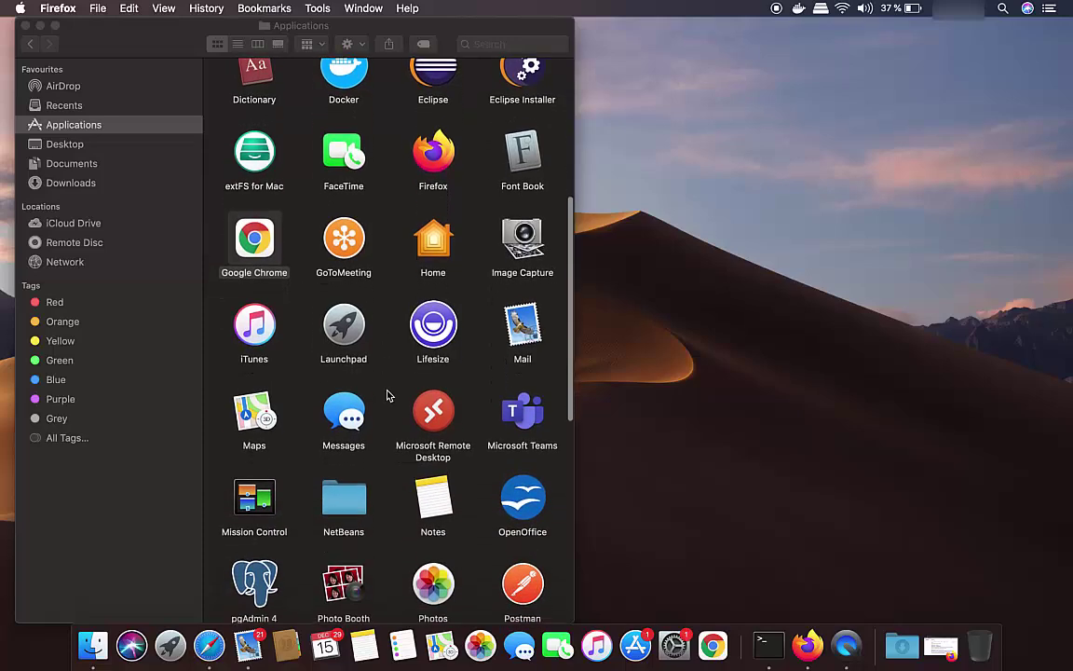
click(171, 647)
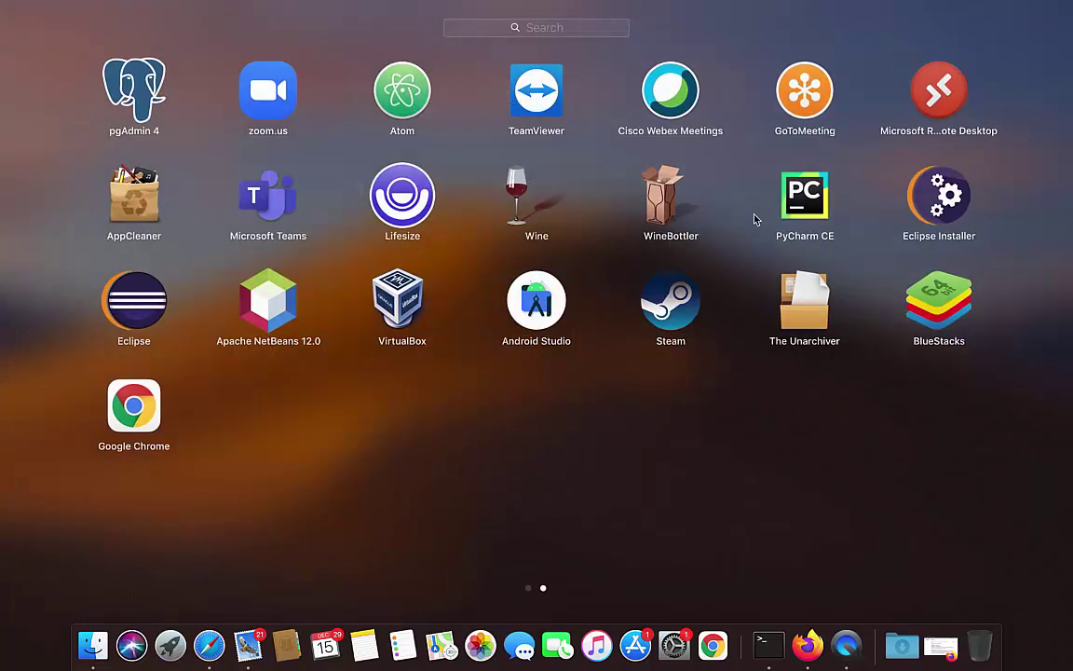
click(134, 214)
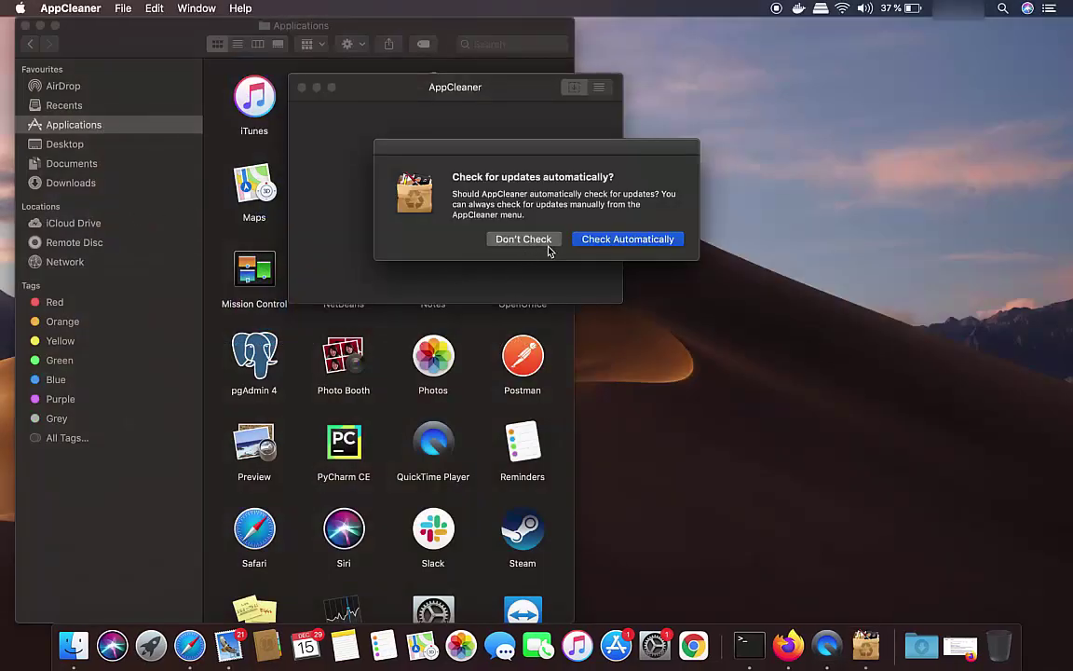
Decline AppCleaner's update checks and place its window beside Applications, with Google Chrome selected
click(548, 244)
drag(477, 94, 746, 197)
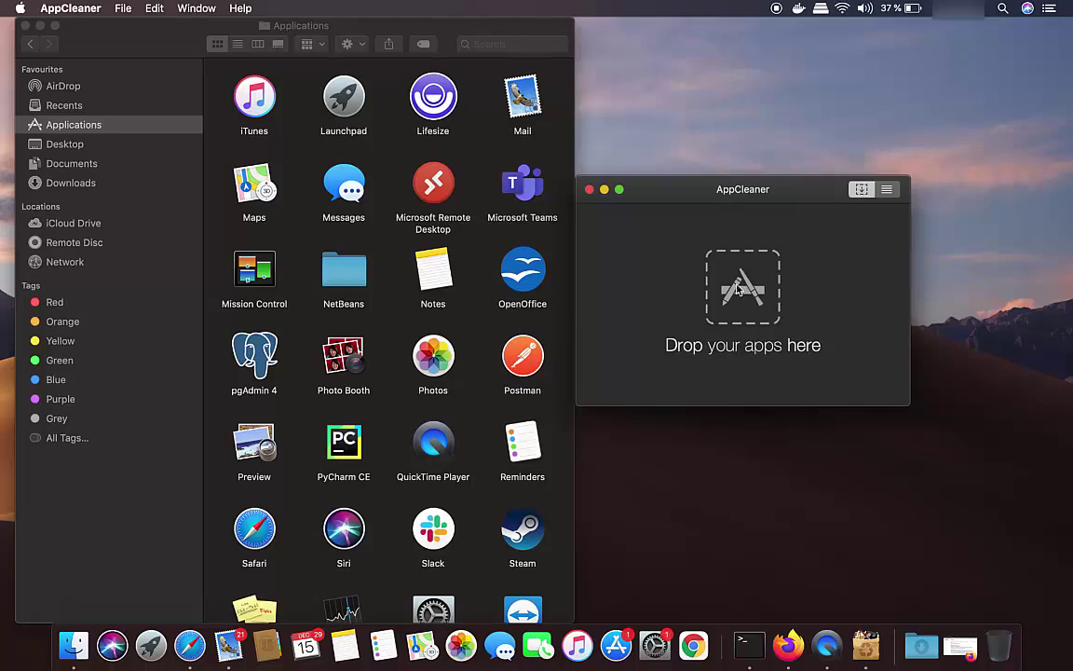
scroll(304, 296, up, 5)
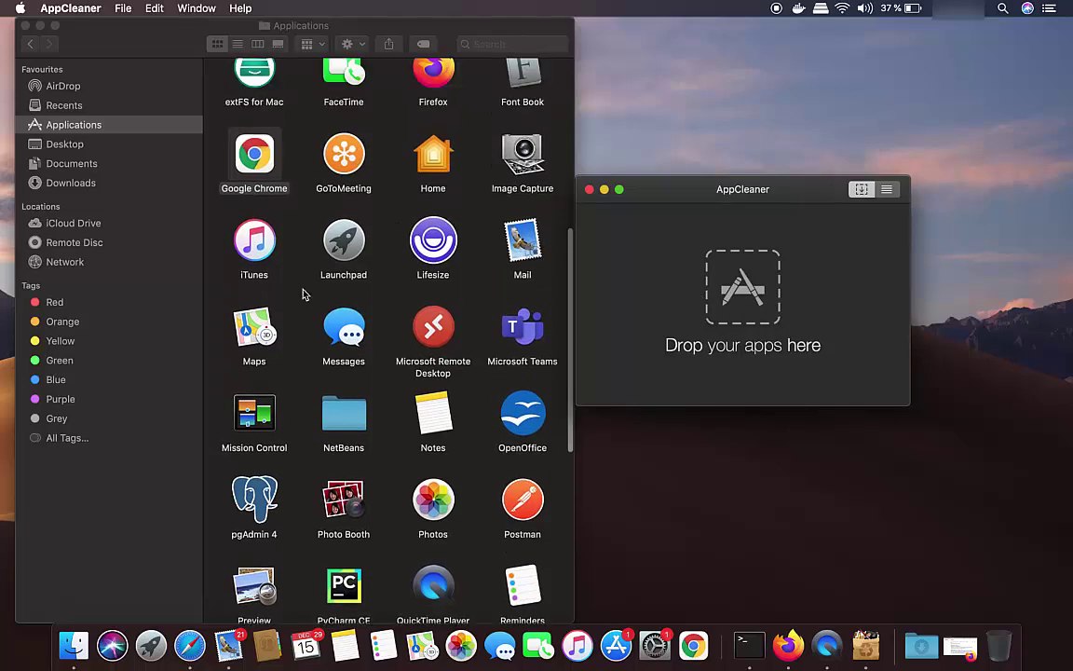
click(295, 268)
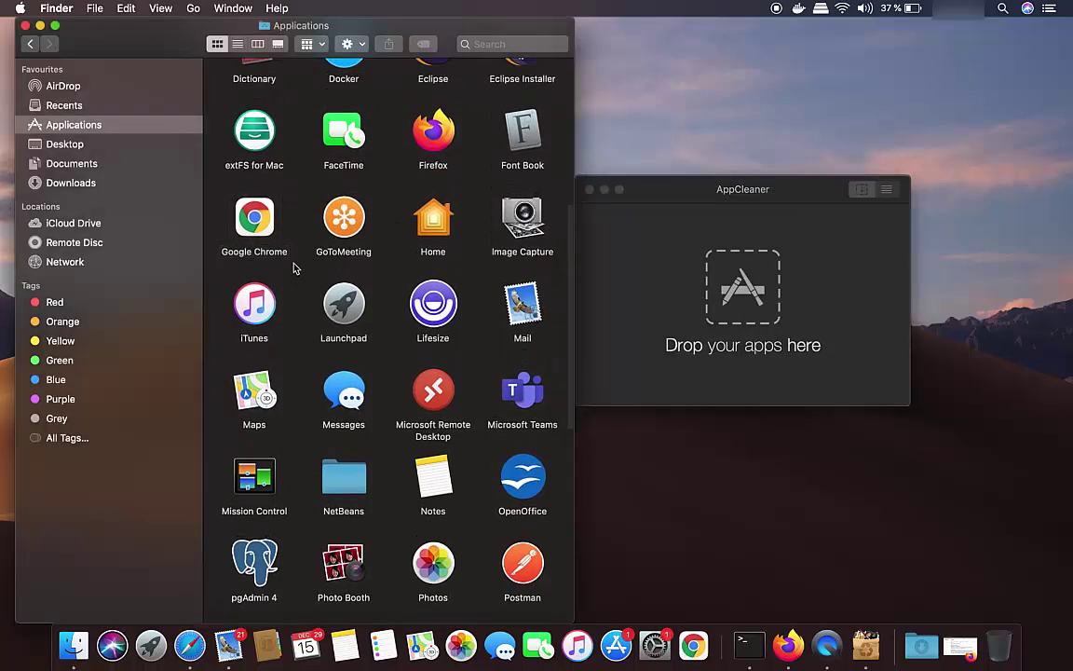
click(248, 235)
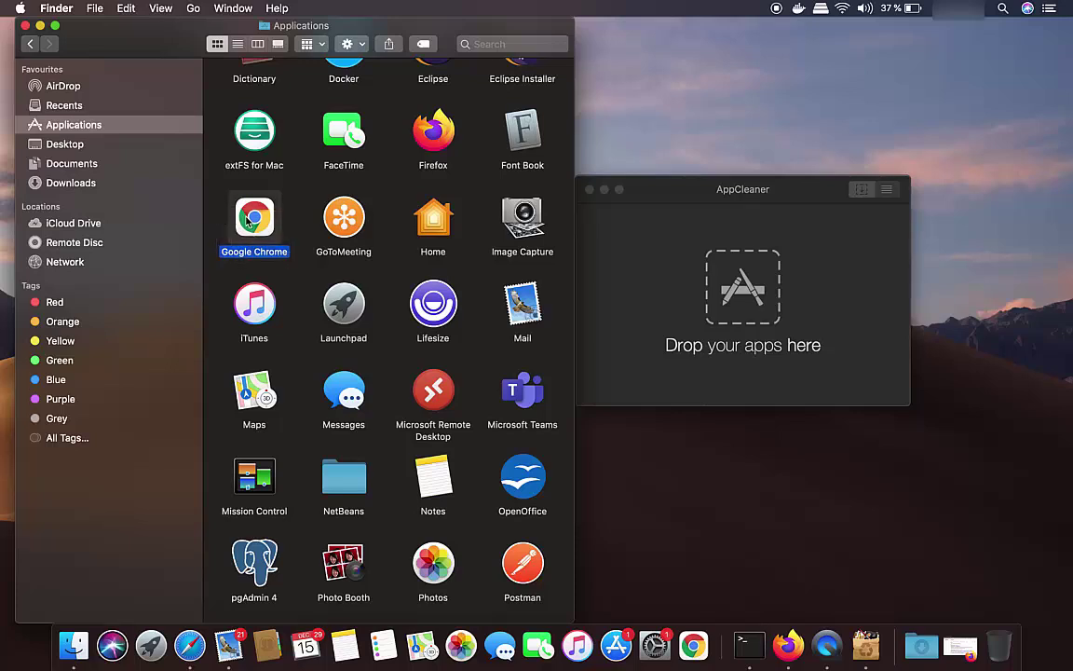
Drop Google Chrome onto AppCleaner, review its 12 related files (488,1 MB), and remove them
drag(248, 221, 714, 291)
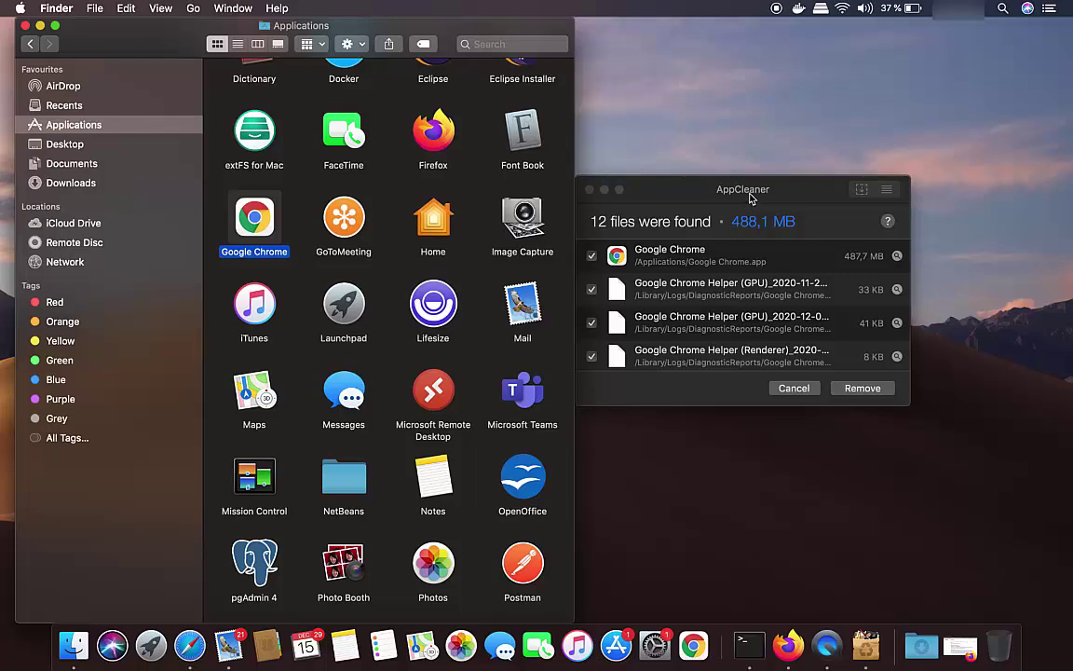
click(751, 193)
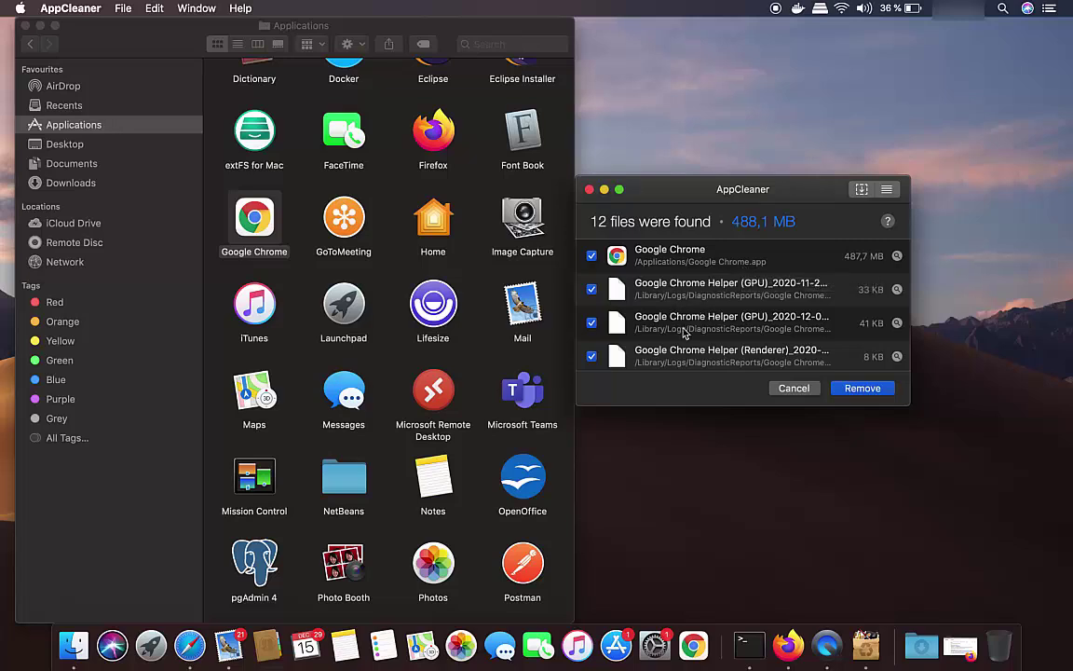
scroll(685, 333, down, 5)
scroll(685, 332, down, 5)
scroll(685, 333, up, 10)
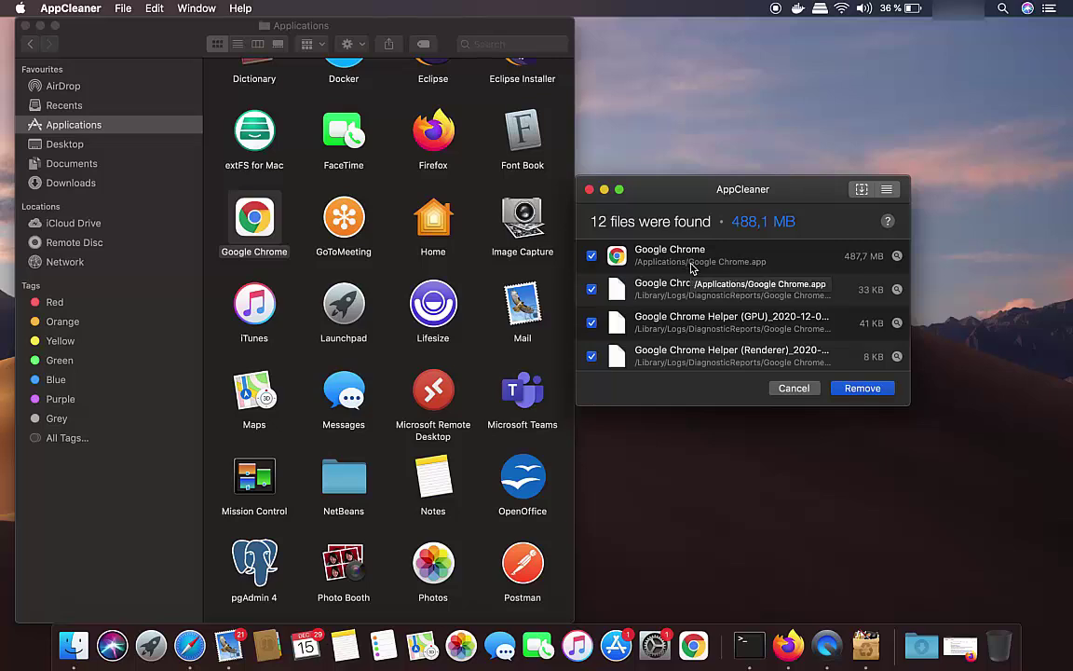
click(863, 392)
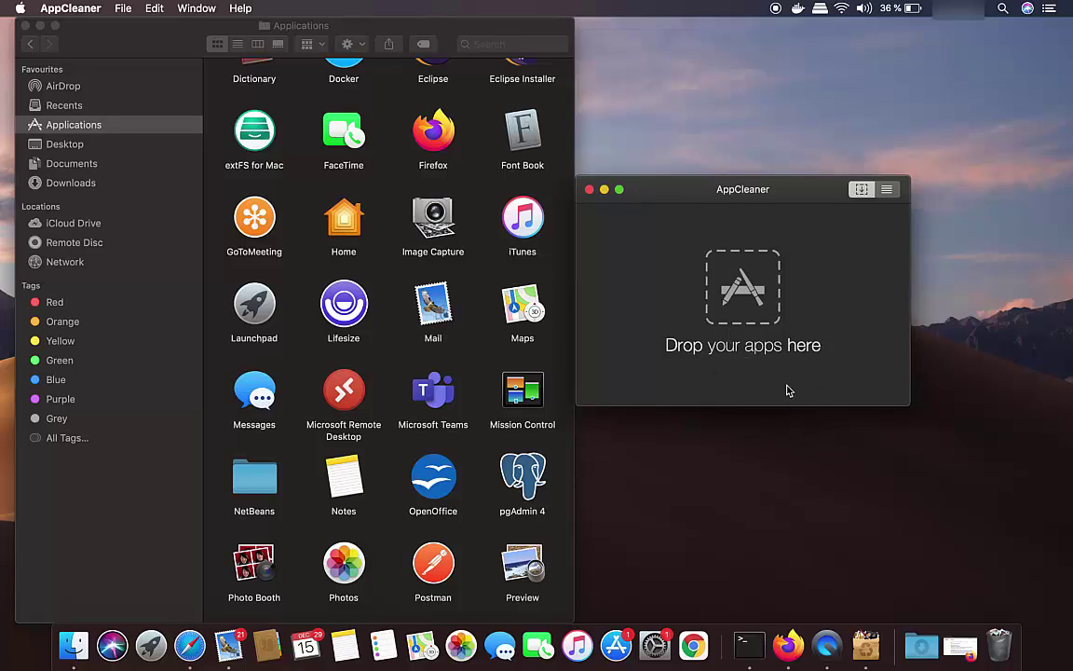
click(999, 649)
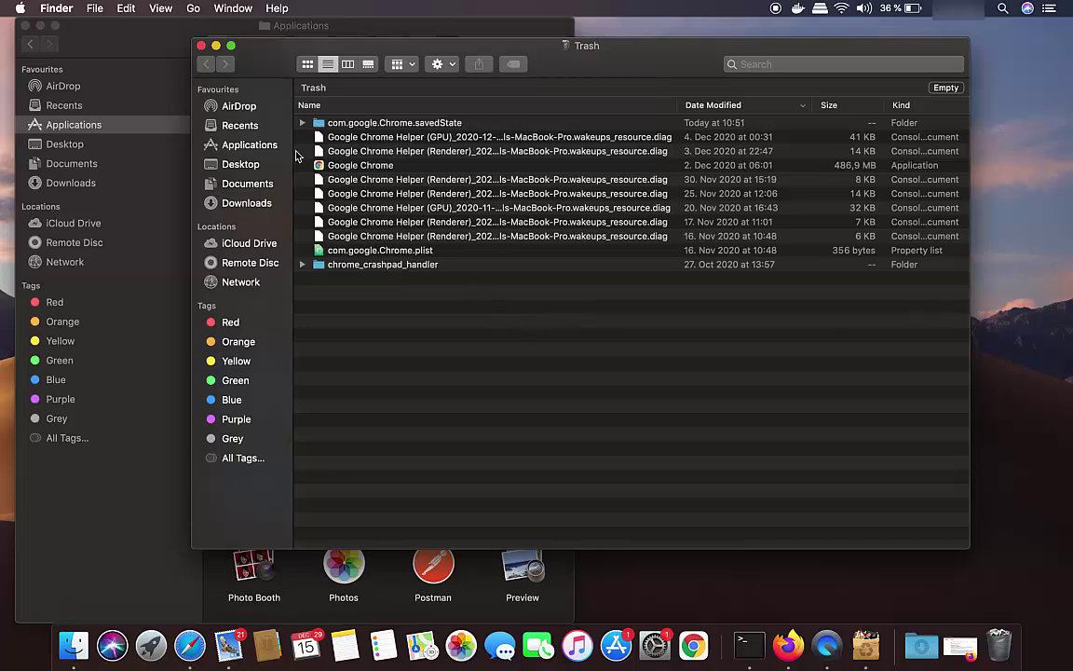
click(200, 46)
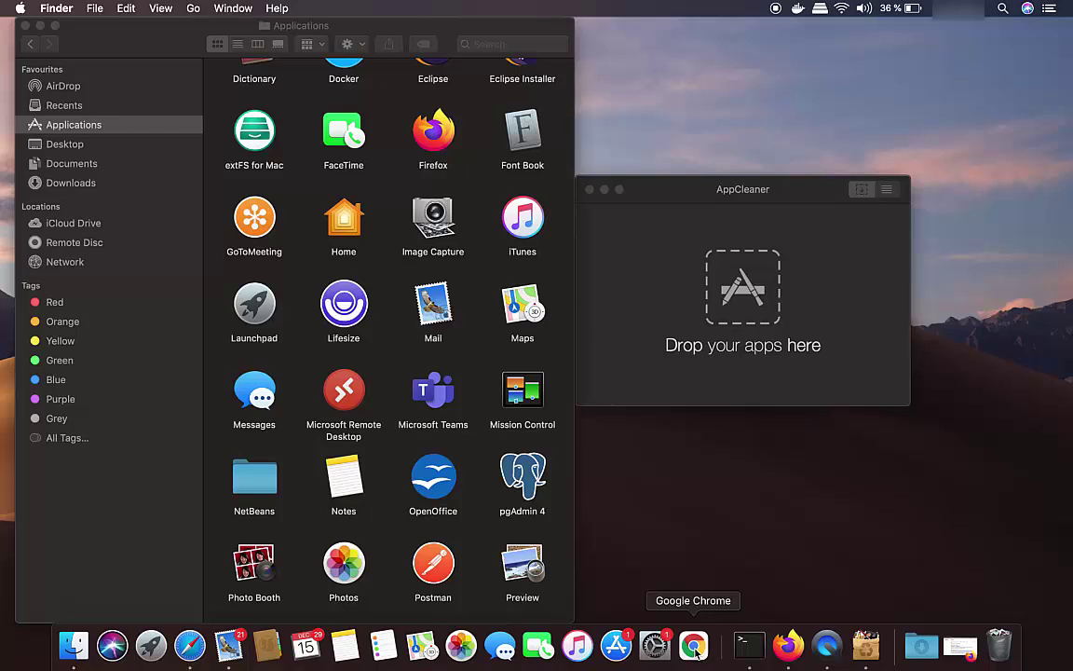
Remove Chrome's Dock icon, close the Applications window, and centre the AppCleaner window
right_click(694, 645)
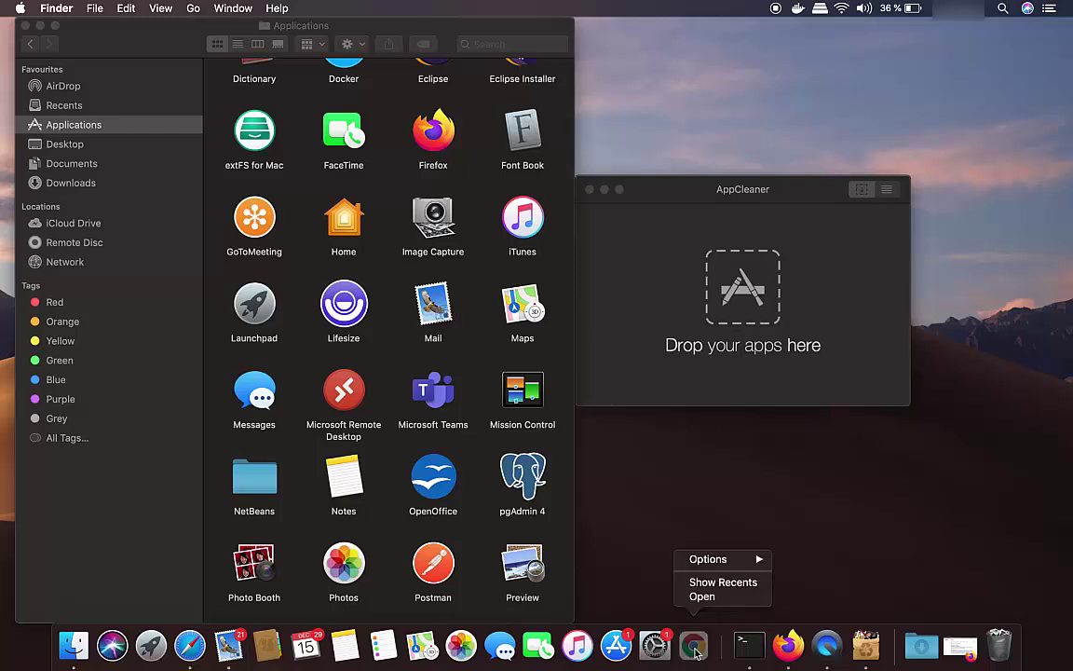
mouse_move(754, 570)
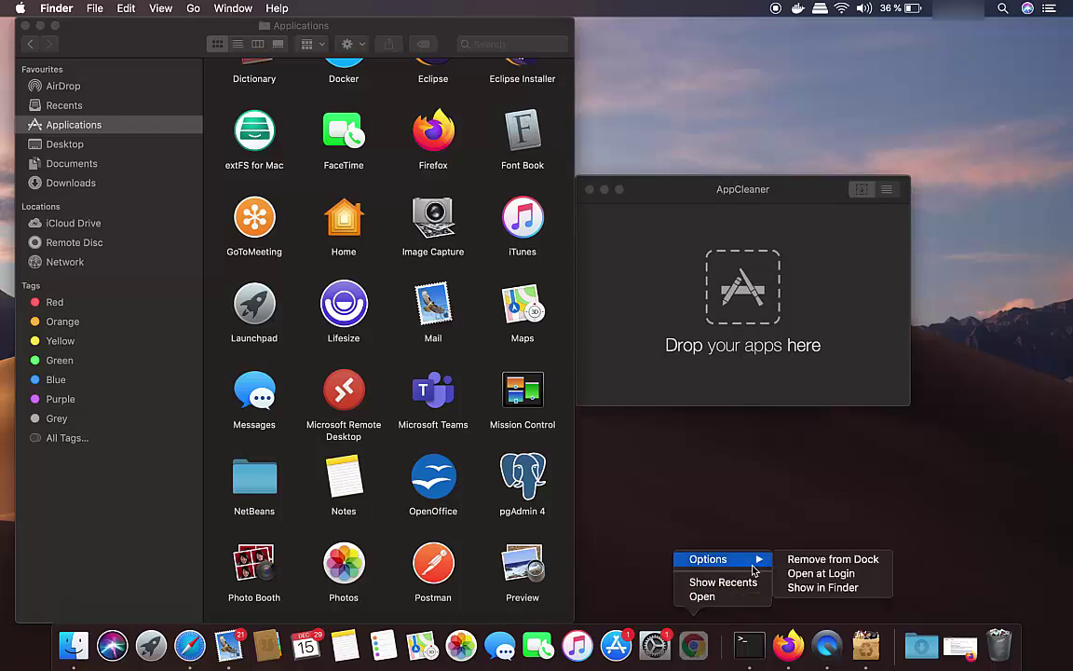
click(809, 561)
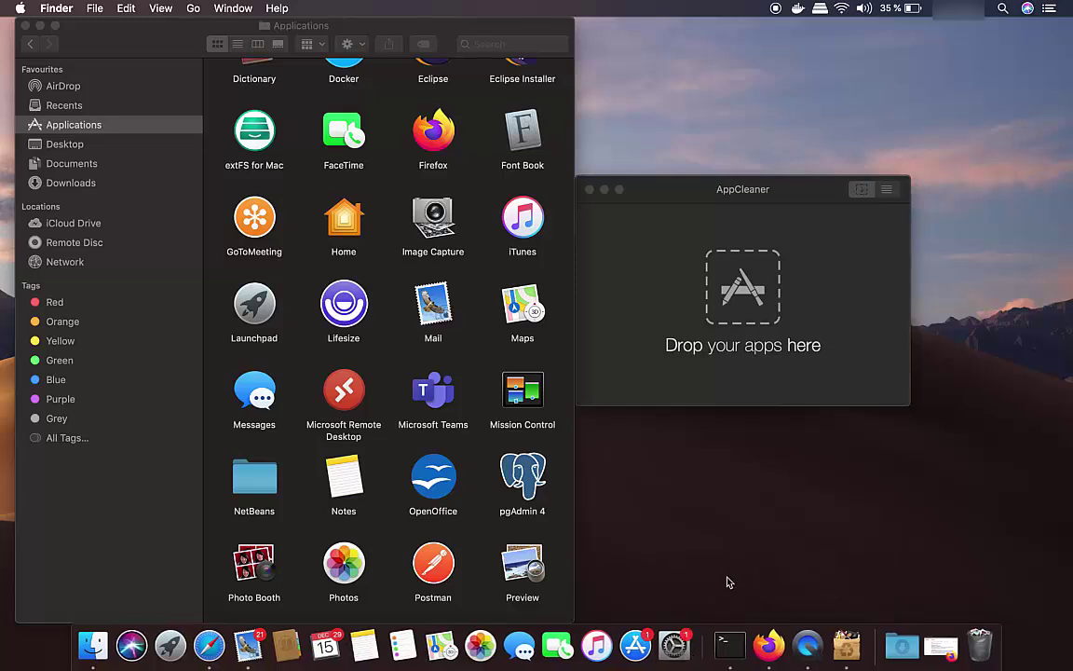
click(25, 26)
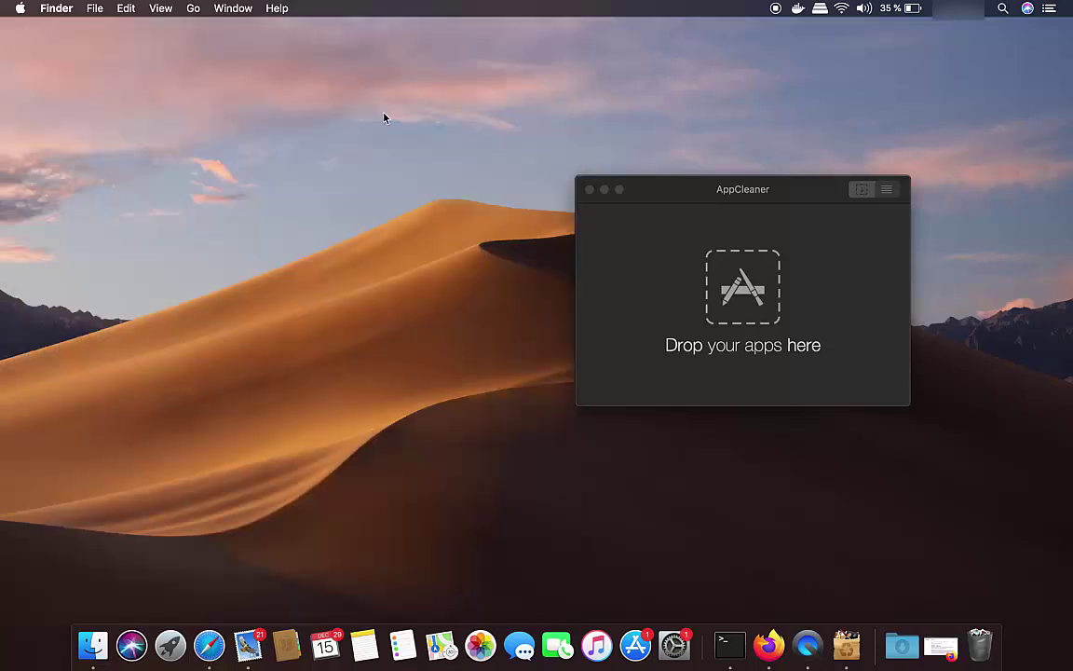
drag(693, 188, 496, 183)
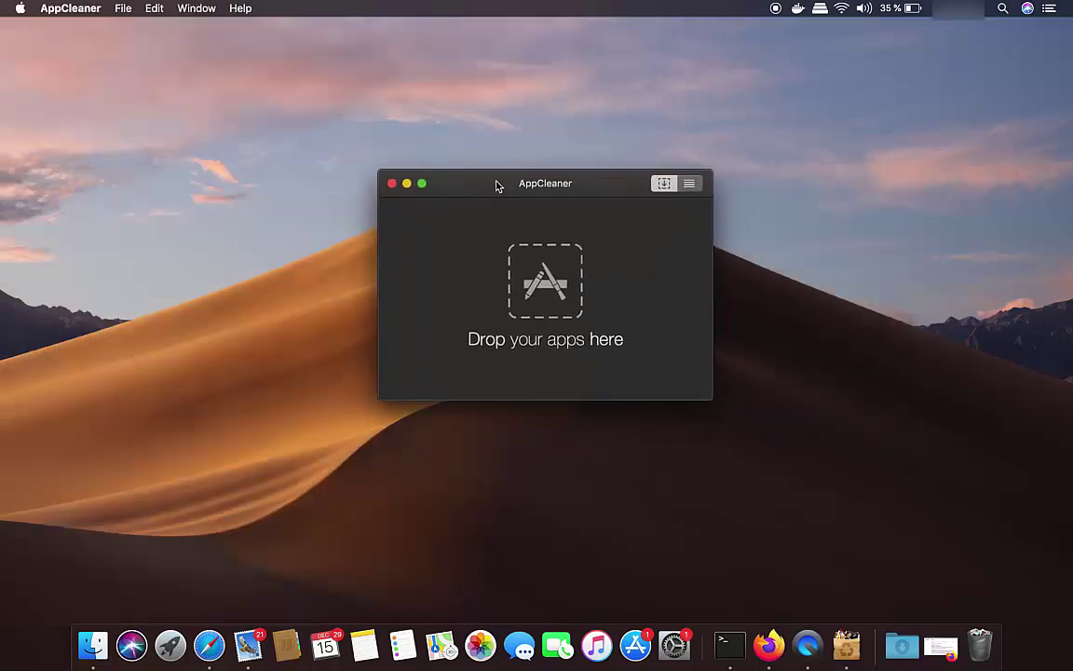